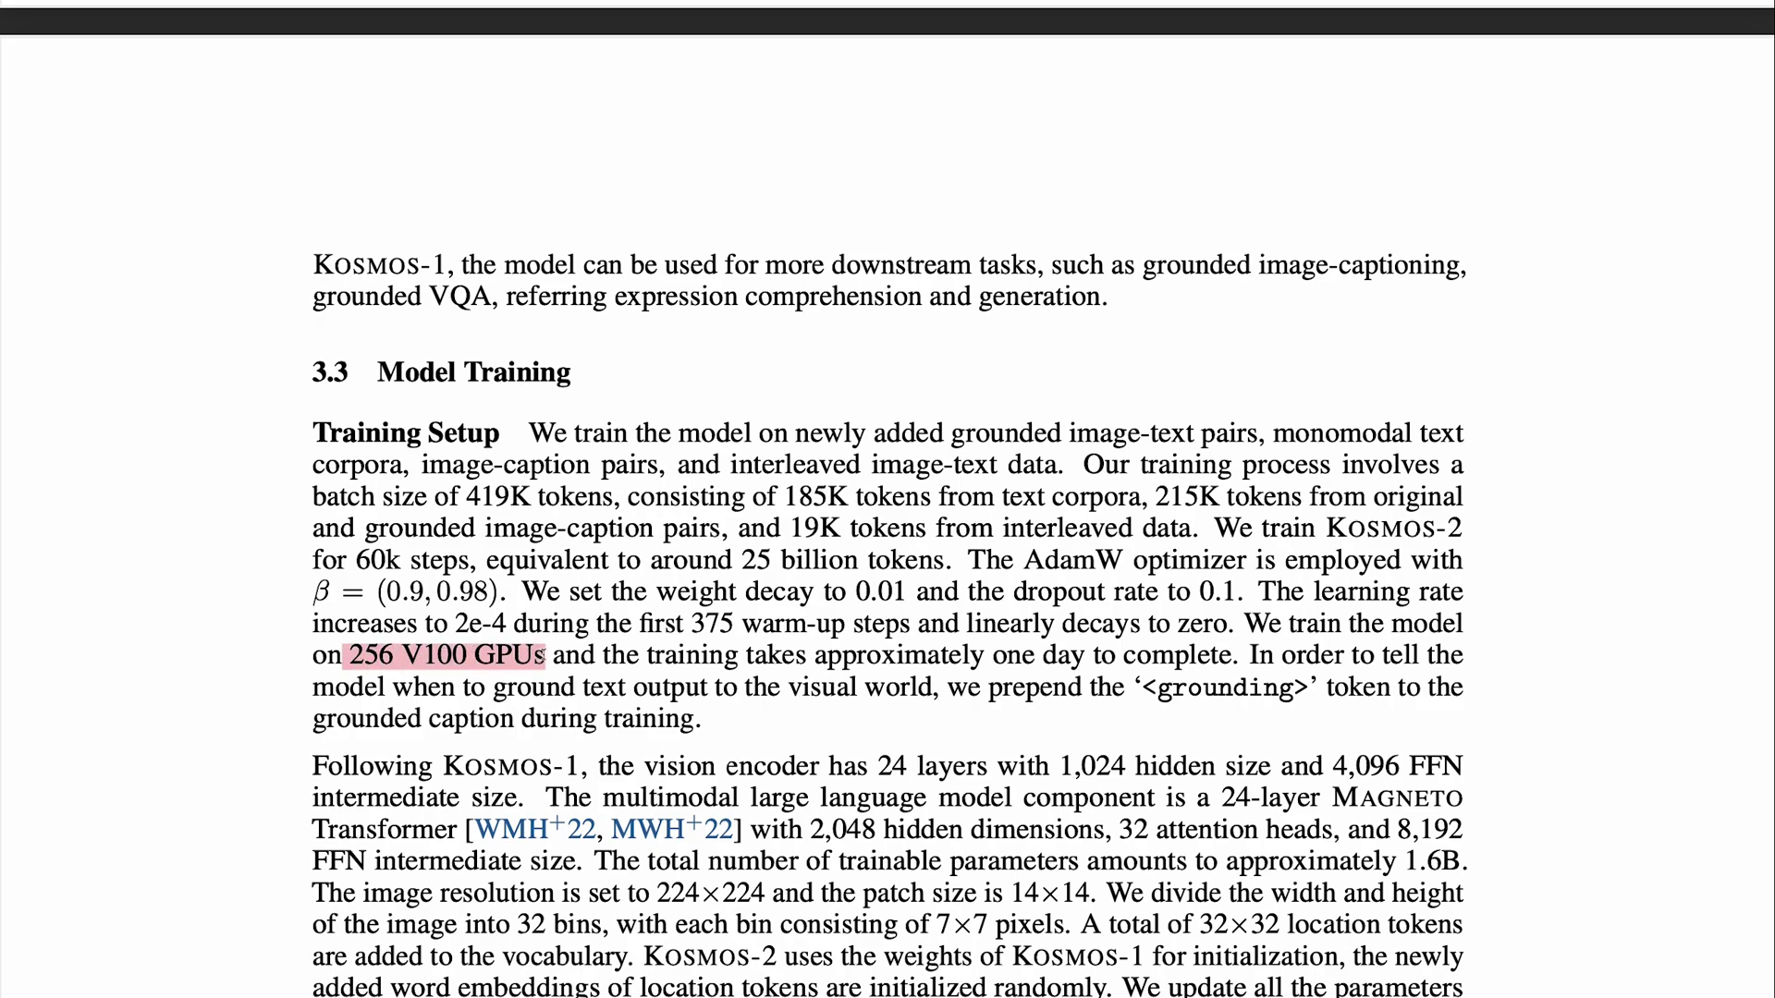
Highlight the Model Training passages on training duration, image resolution, patch size and how the KOSMOS-2 weights and location-token embeddings are initialized.
{"action": "left_click_drag", "start_coordinate": [746, 657], "coordinate": [1225, 665]}
{"action": "scroll", "coordinate": [1225, 666], "scroll_direction": "down", "scroll_amount": 3}
{"action": "left_click_drag", "start_coordinate": [588, 740], "coordinate": [767, 747]}
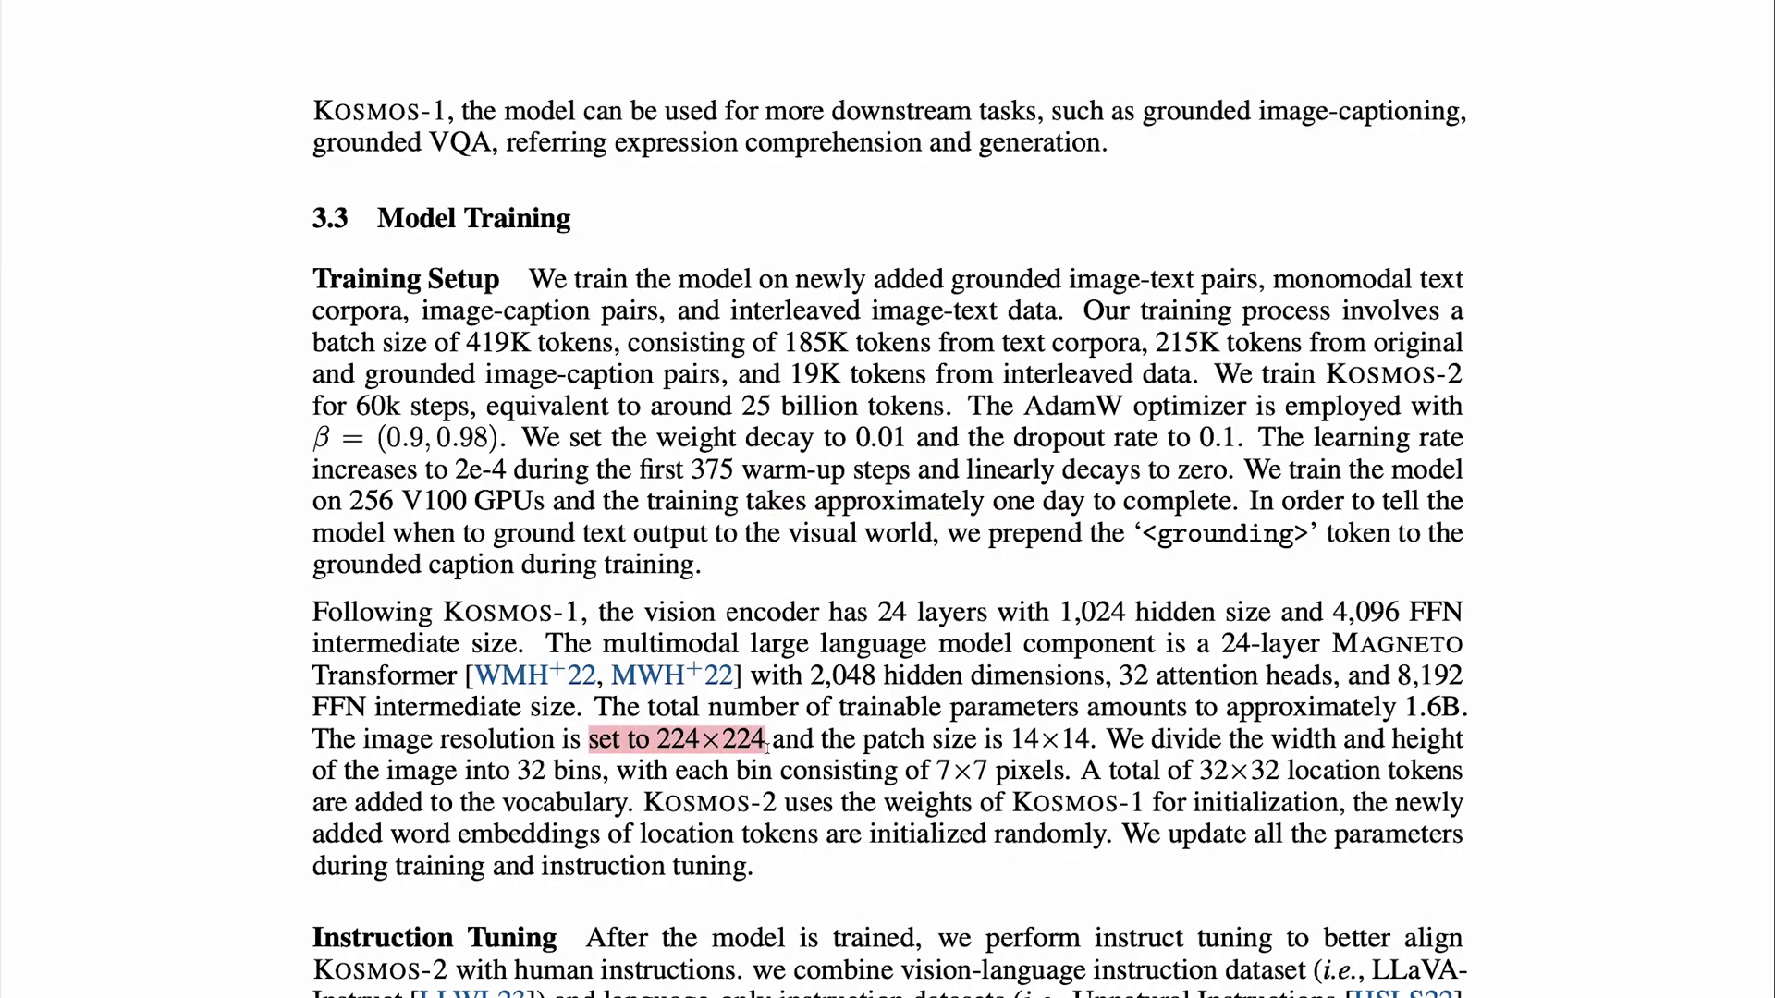
{"action": "left_click_drag", "start_coordinate": [862, 740], "coordinate": [1100, 732]}
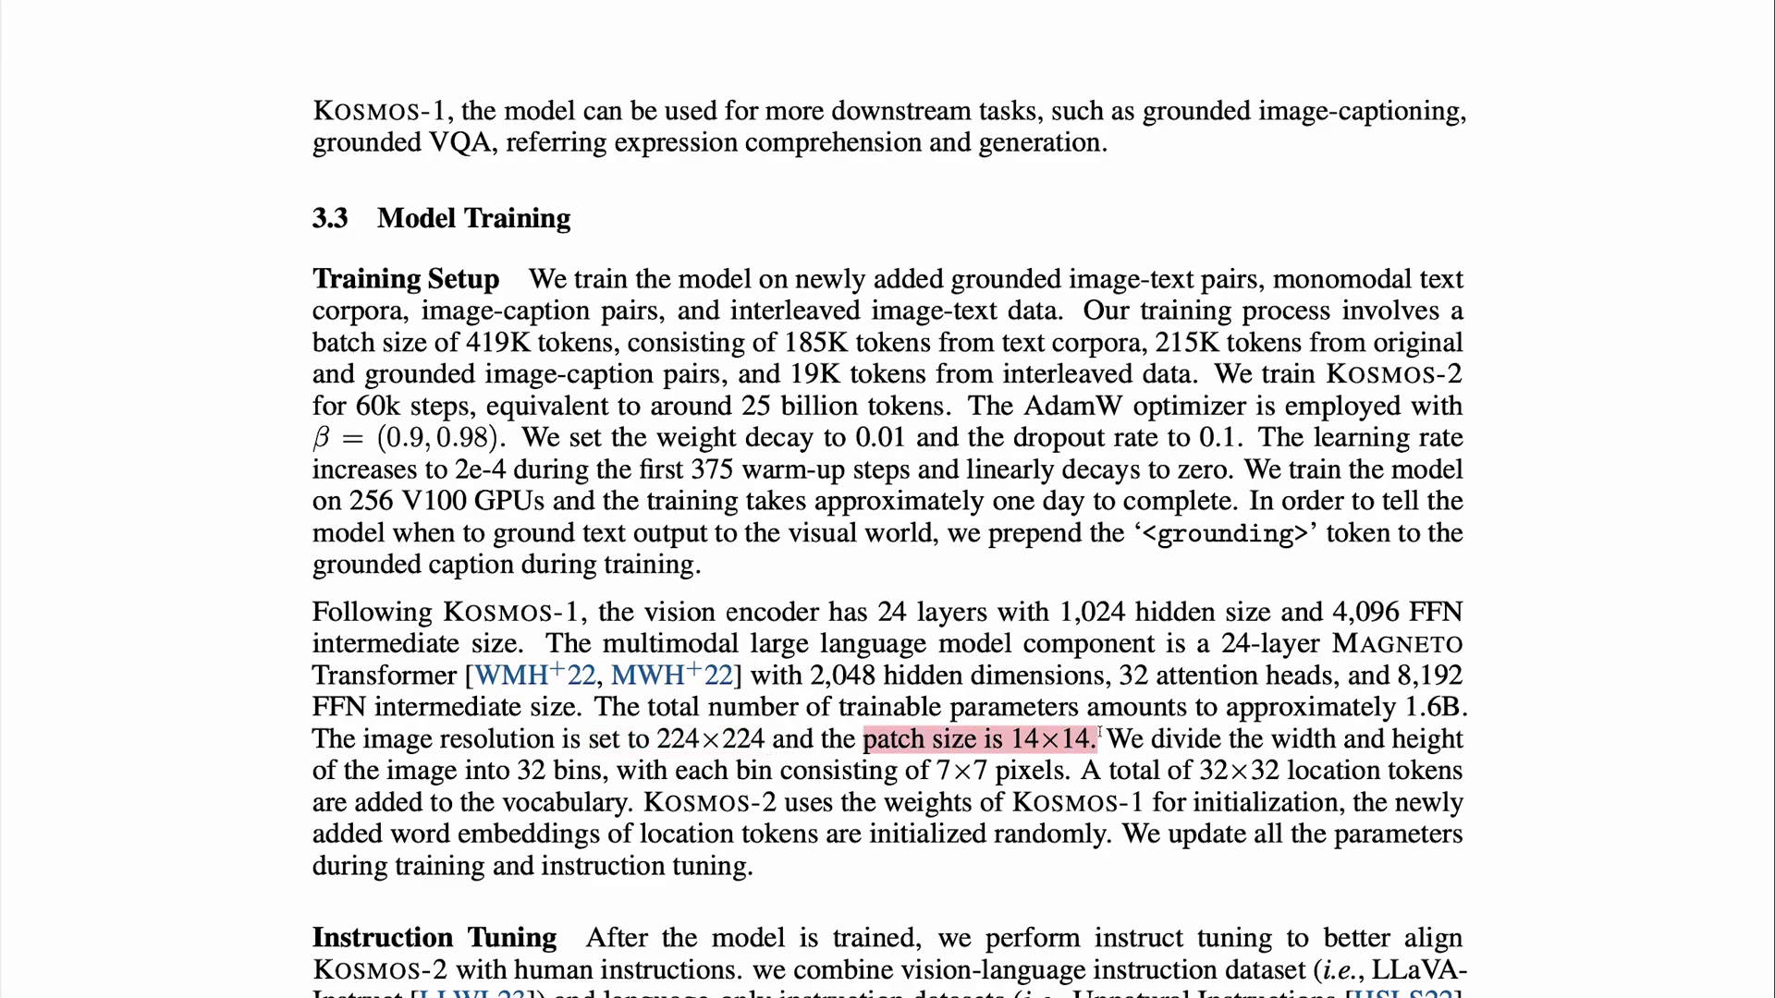
{"action": "scroll", "coordinate": [878, 777], "scroll_direction": "up", "scroll_amount": 1}
{"action": "left_click", "coordinate": [647, 828]}
{"action": "left_click_drag", "start_coordinate": [650, 828], "coordinate": [1101, 863]}
Highlight the Instruction Tuning heading and its passages on the vision-language dataset, Unnatural Instructions, FLANv2 and the training data used for tuning.
{"action": "scroll", "coordinate": [316, 801], "scroll_direction": "down", "scroll_amount": 3}
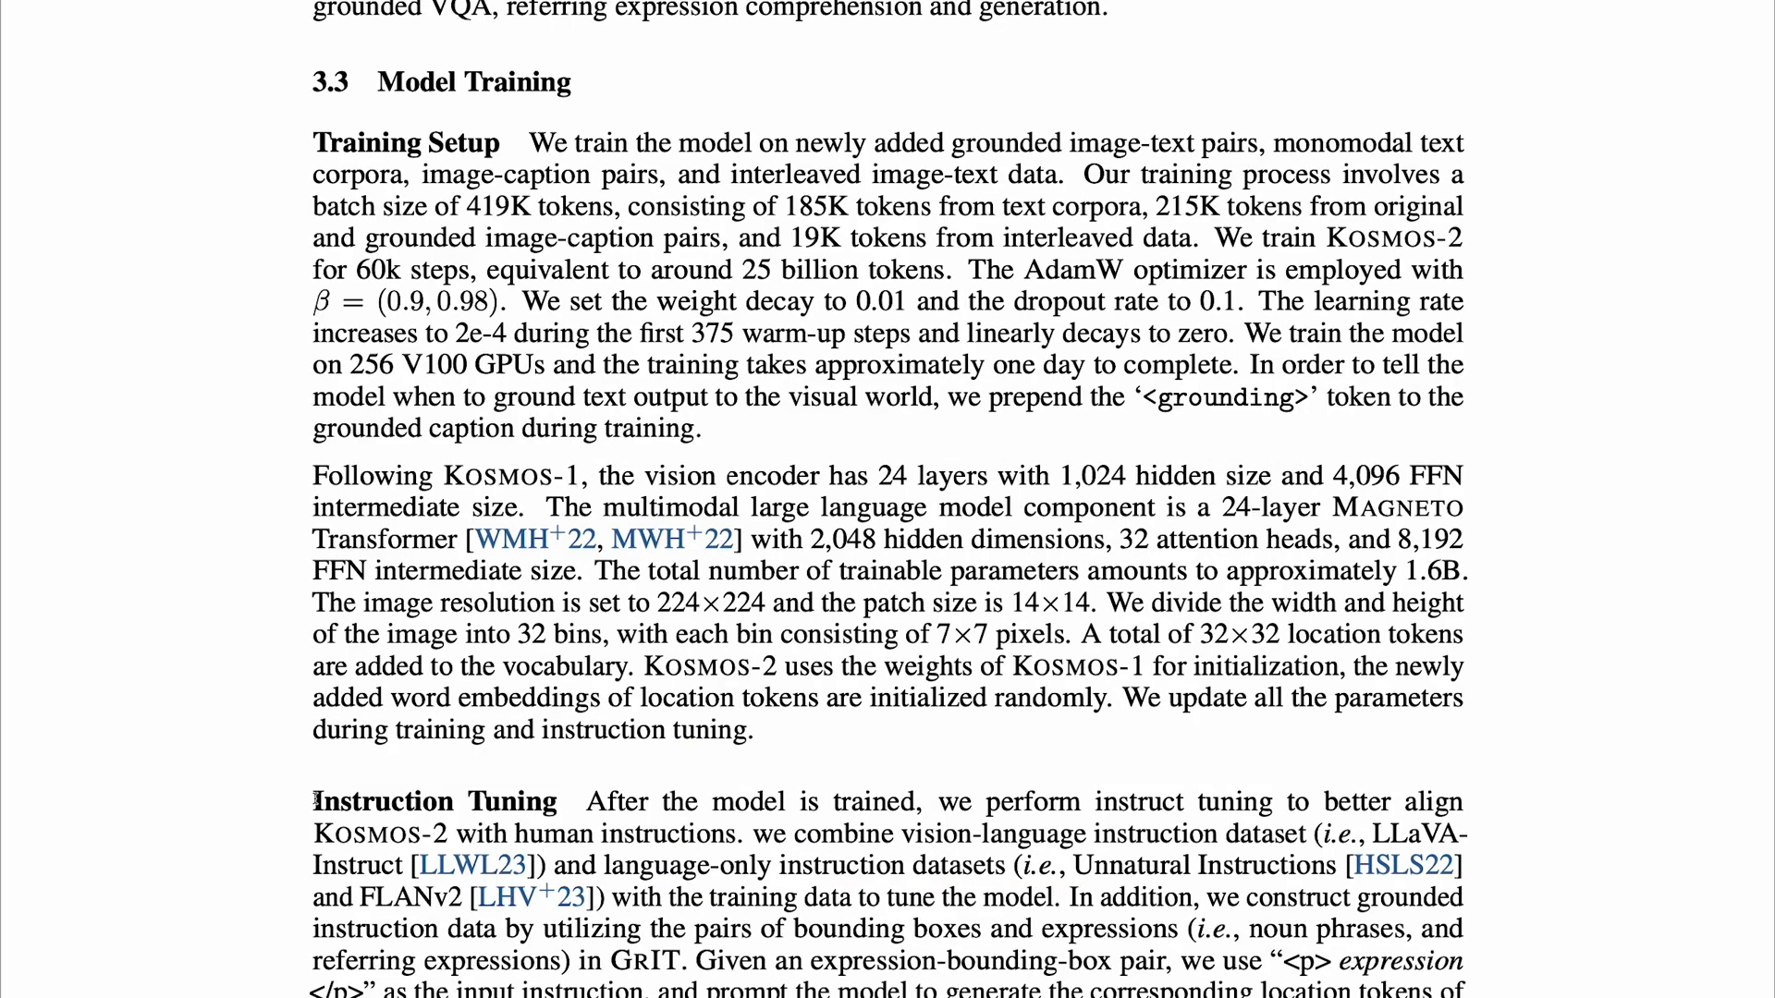
{"action": "left_click_drag", "start_coordinate": [316, 800], "coordinate": [554, 807]}
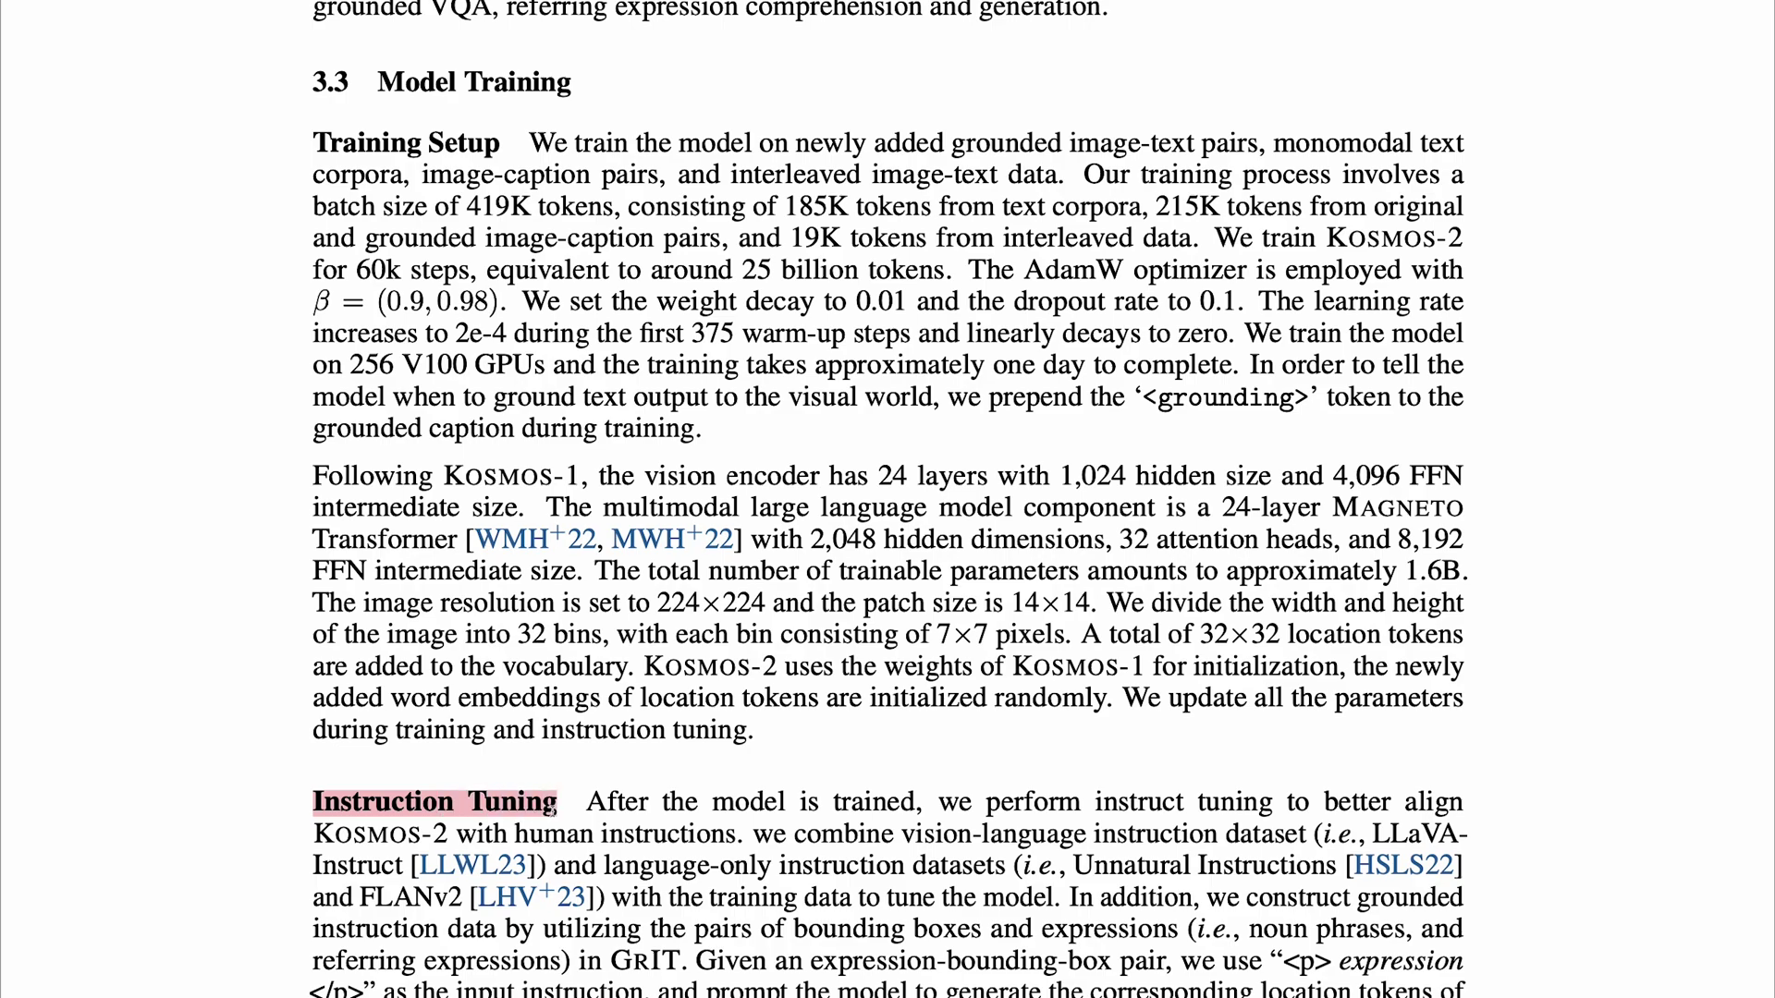
{"action": "left_click_drag", "start_coordinate": [904, 834], "coordinate": [398, 866]}
{"action": "left_click", "coordinate": [607, 869]}
{"action": "left_click_drag", "start_coordinate": [607, 869], "coordinate": [1334, 869]}
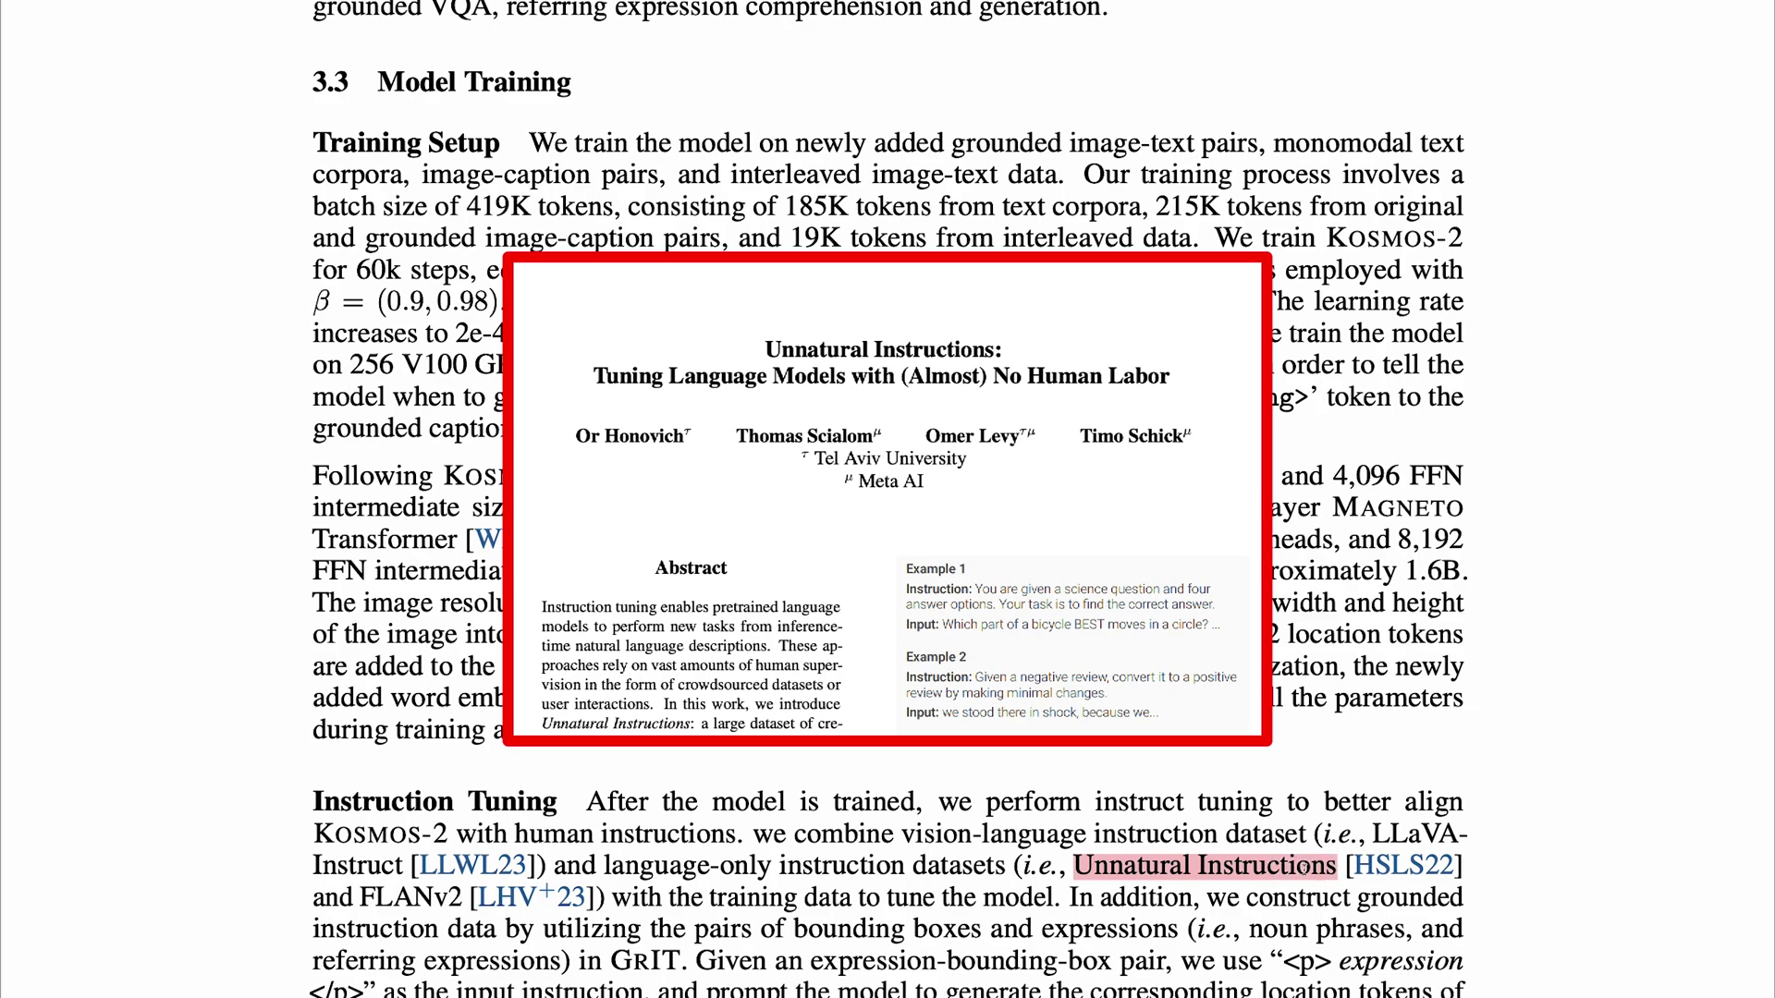
{"action": "left_click_drag", "start_coordinate": [314, 899], "coordinate": [468, 899]}
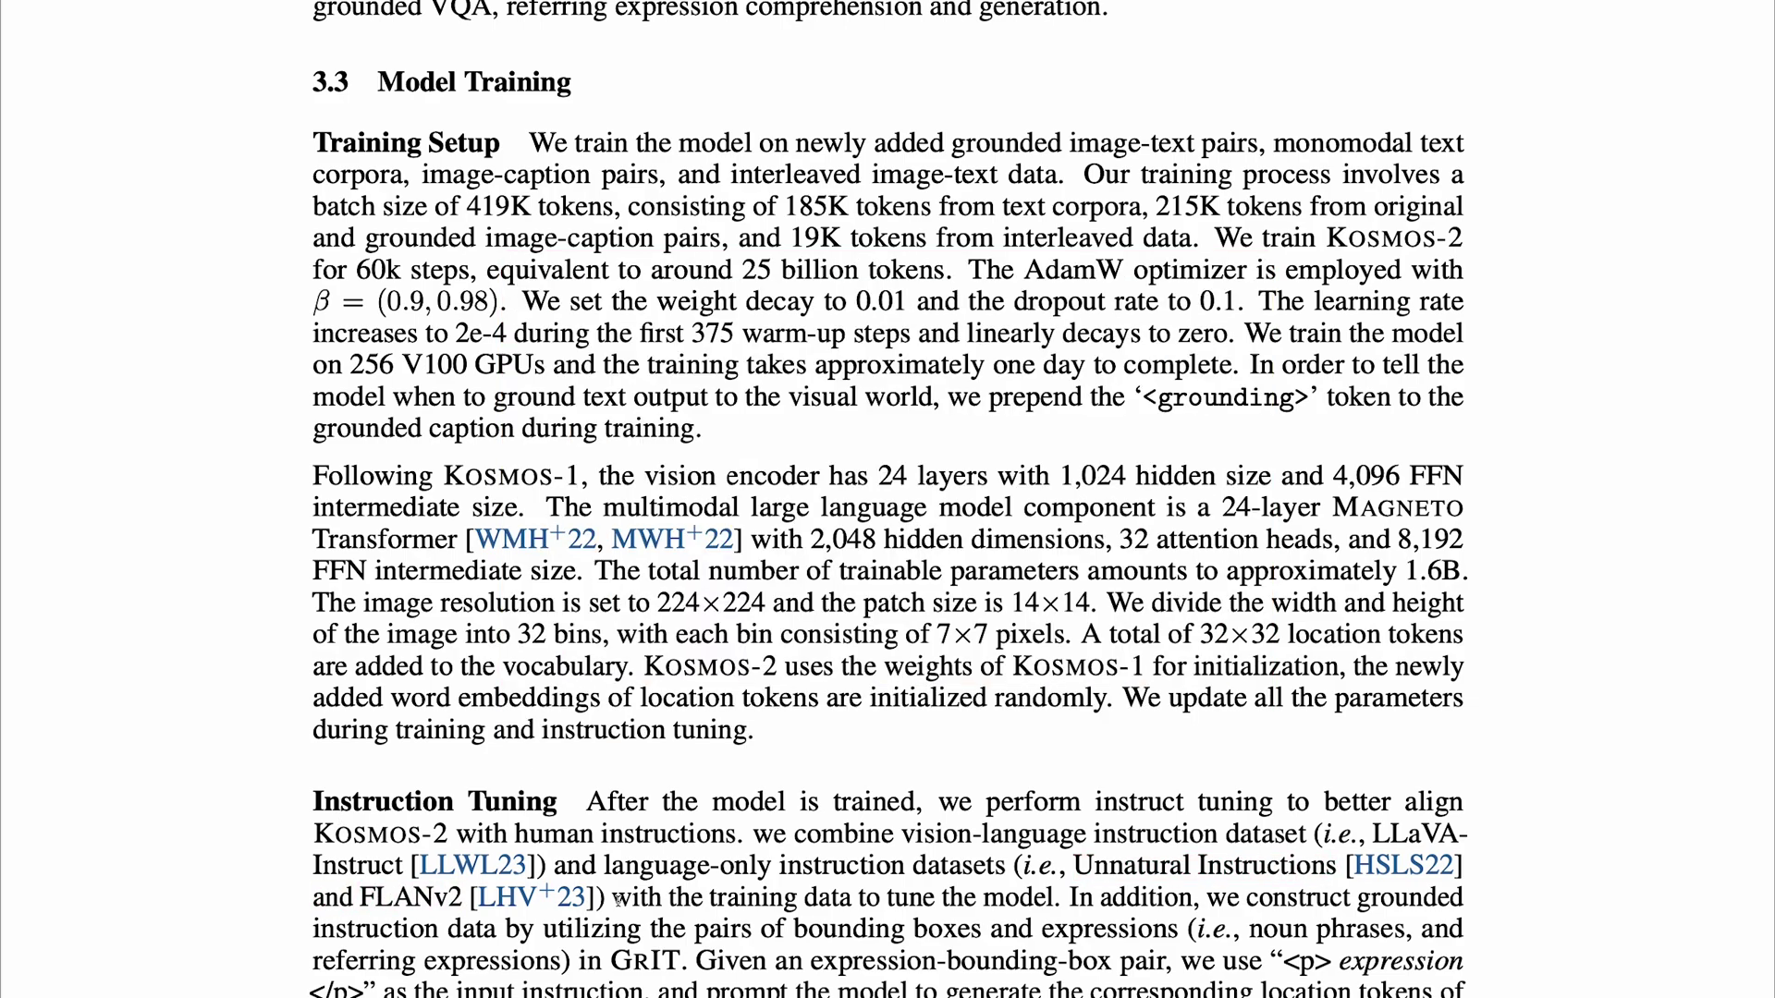
{"action": "left_click_drag", "start_coordinate": [618, 900], "coordinate": [1063, 901]}
Highlight the four task categories in the Evaluation section: multimodal grounding, multimodal referring, perception-language tasks and language tasks.
{"action": "scroll", "coordinate": [951, 741], "scroll_direction": "down", "scroll_amount": 7}
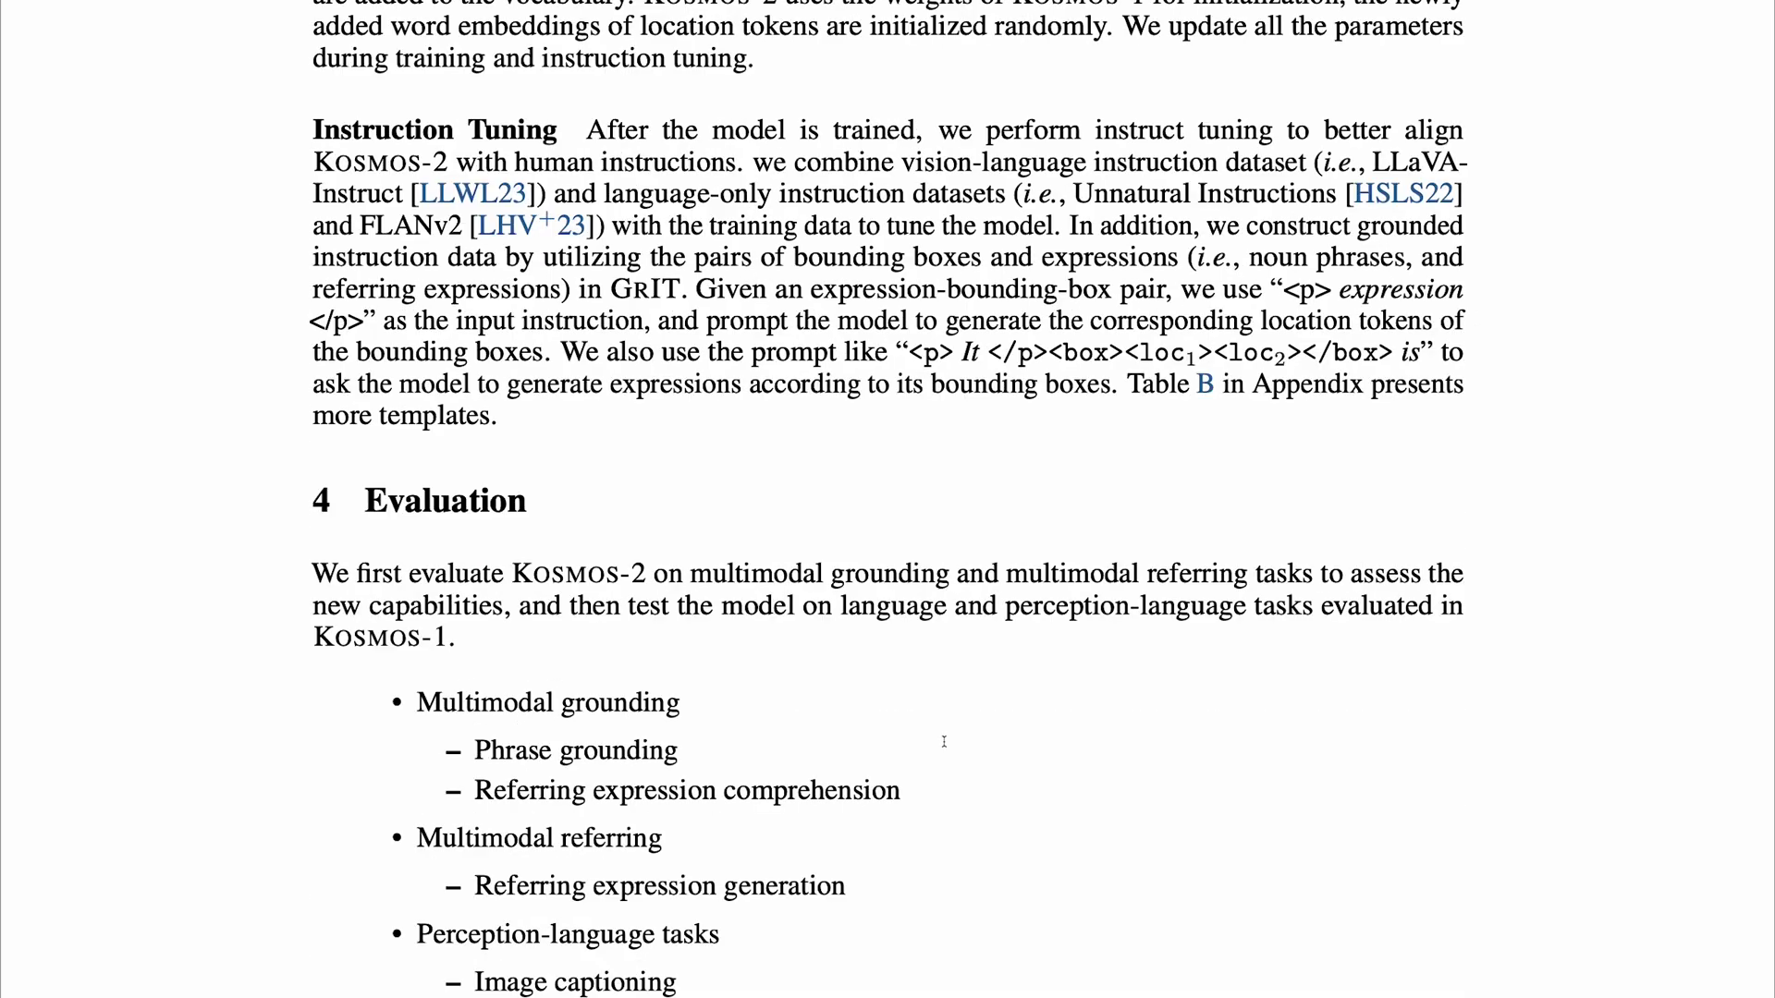
{"action": "scroll", "coordinate": [944, 742], "scroll_direction": "down", "scroll_amount": 3}
{"action": "left_click_drag", "start_coordinate": [417, 461], "coordinate": [681, 463]}
{"action": "left_click_drag", "start_coordinate": [417, 597], "coordinate": [674, 620]}
{"action": "left_click_drag", "start_coordinate": [416, 694], "coordinate": [678, 709]}
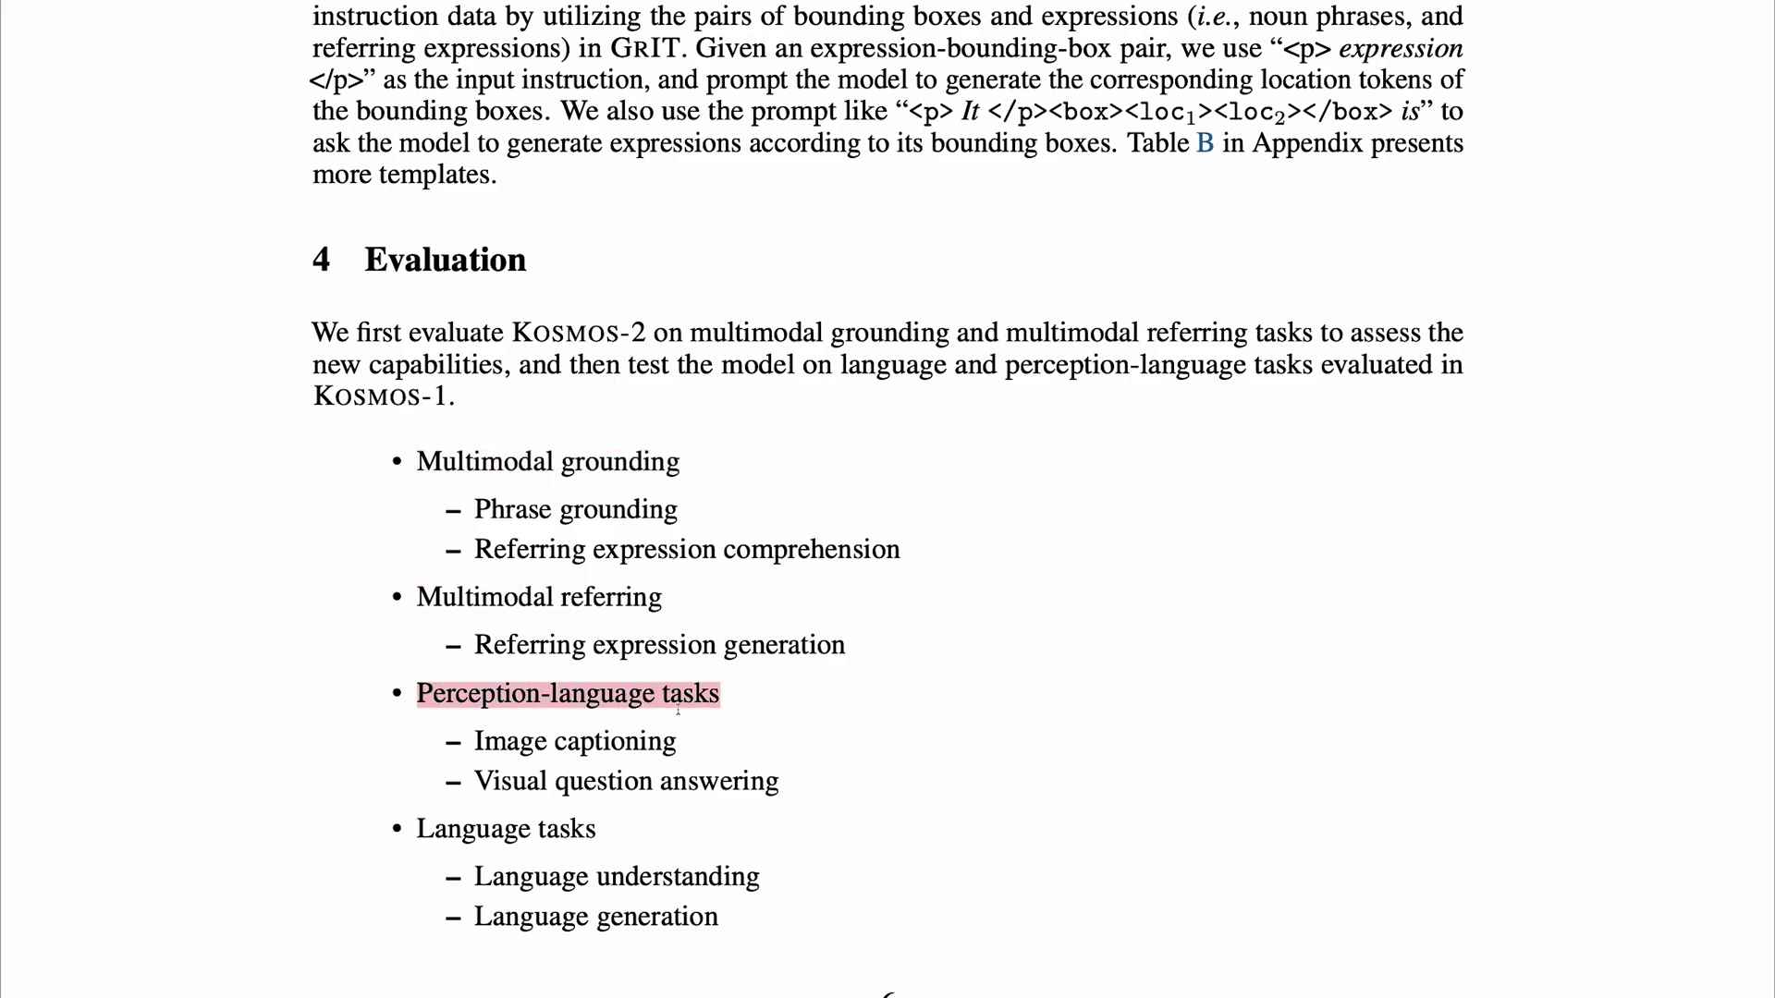
{"action": "left_click_drag", "start_coordinate": [417, 829], "coordinate": [602, 831]}
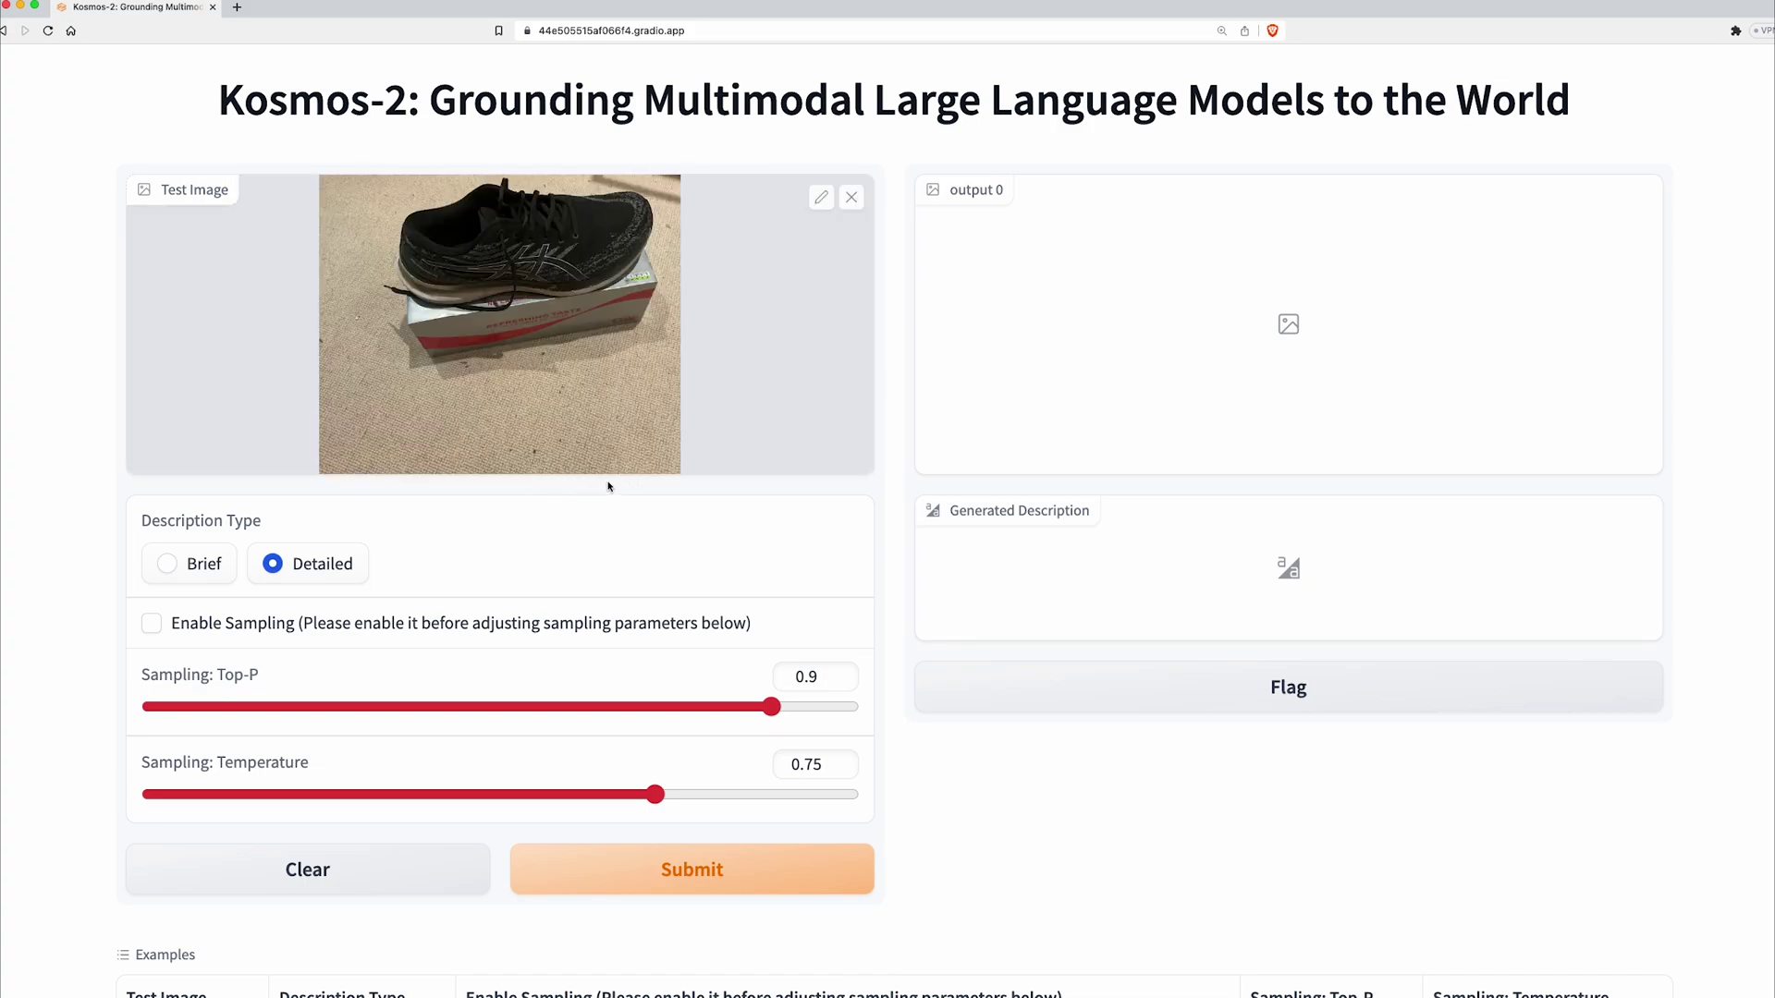
In the Kosmos-2 Gradio demo, generate a detailed description of the sneaker image and highlight the generated sentences.
{"action": "left_click", "coordinate": [684, 867]}
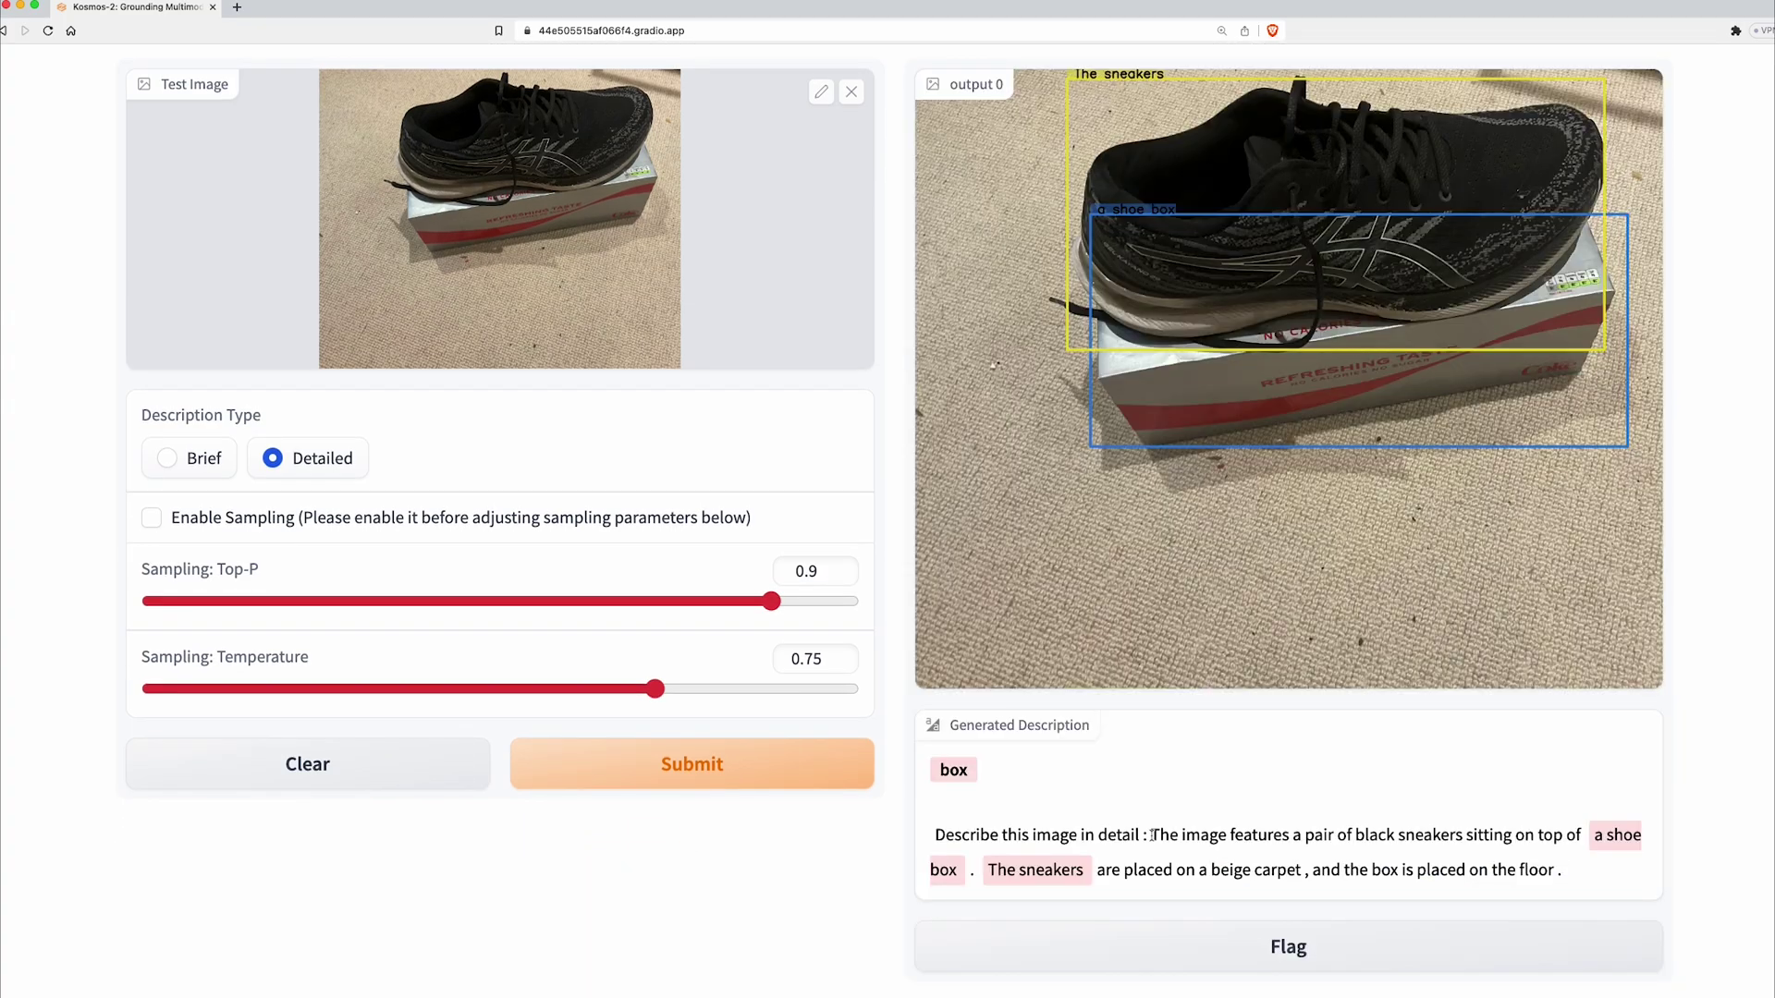
{"action": "left_click_drag", "start_coordinate": [1151, 835], "coordinate": [969, 873]}
{"action": "left_click", "coordinate": [969, 873]}
{"action": "left_click_drag", "start_coordinate": [1098, 873], "coordinate": [1556, 874]}
{"action": "left_click", "coordinate": [1556, 874]}
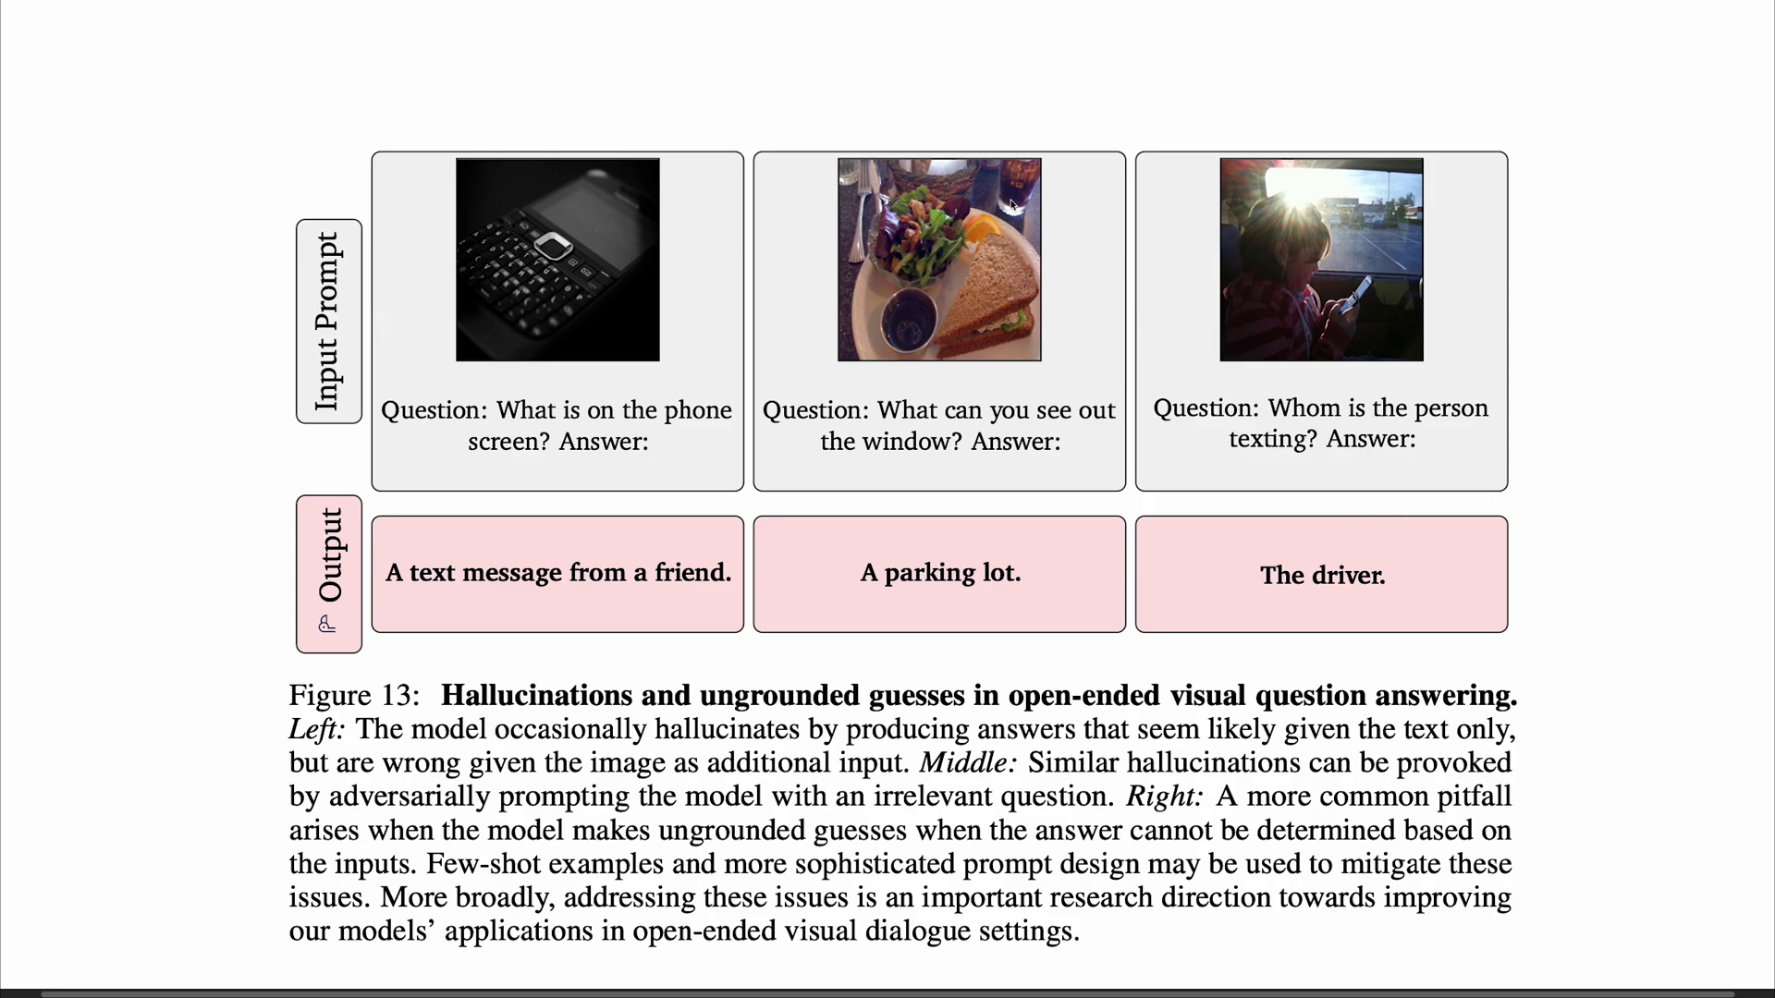
In the paper's Figure 13 on hallucinations, highlight the middle example's question about the window and its output answer.
{"action": "left_click_drag", "start_coordinate": [767, 410], "coordinate": [1070, 446]}
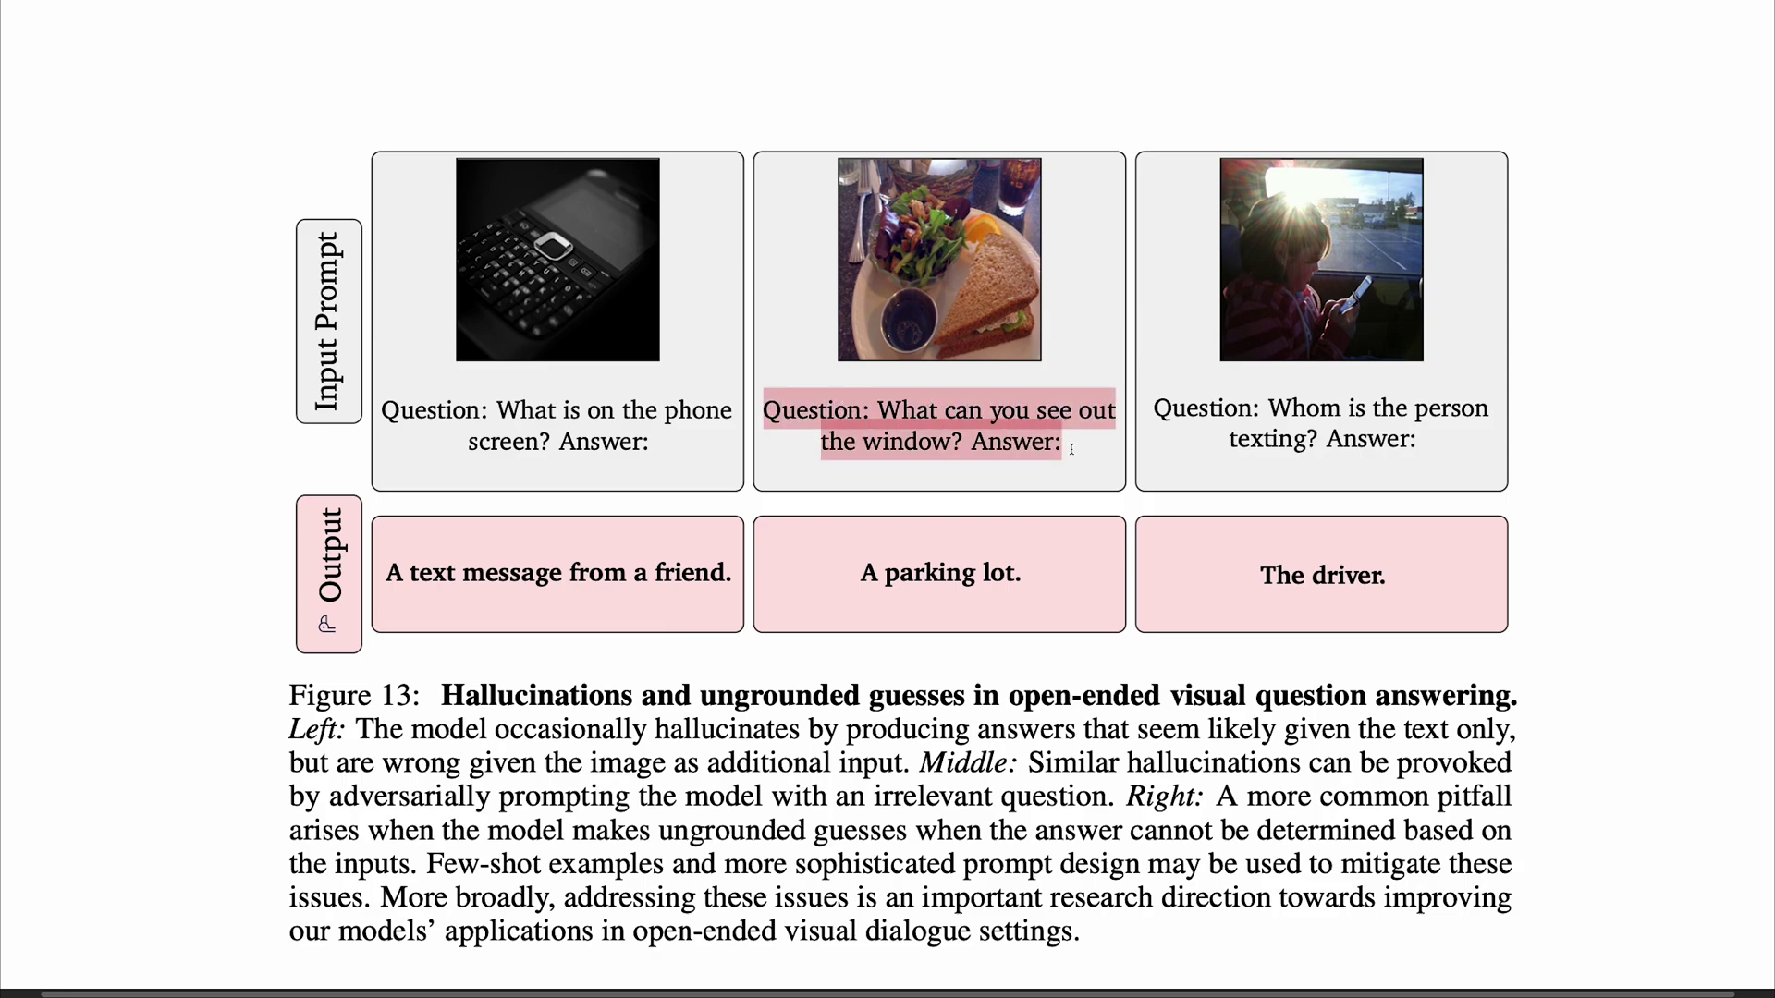
{"action": "left_click", "coordinate": [852, 570]}
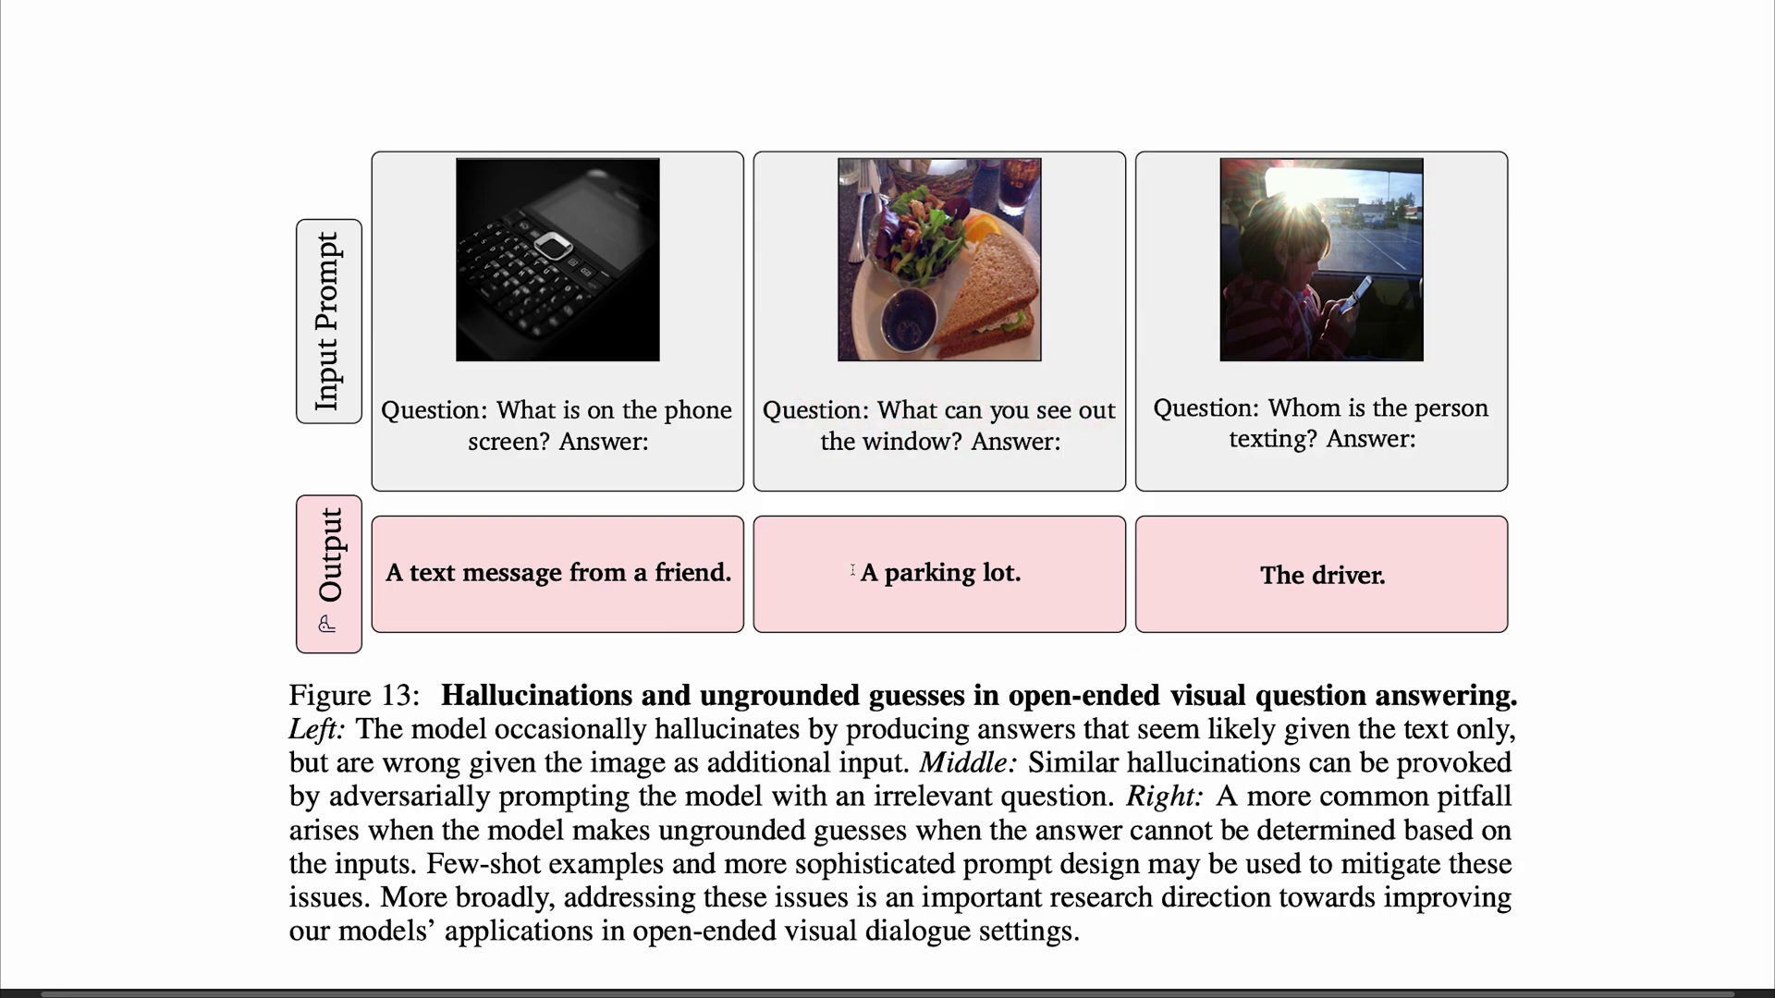
{"action": "left_click_drag", "start_coordinate": [852, 569], "coordinate": [1022, 573]}
{"action": "left_click", "coordinate": [1078, 505]}
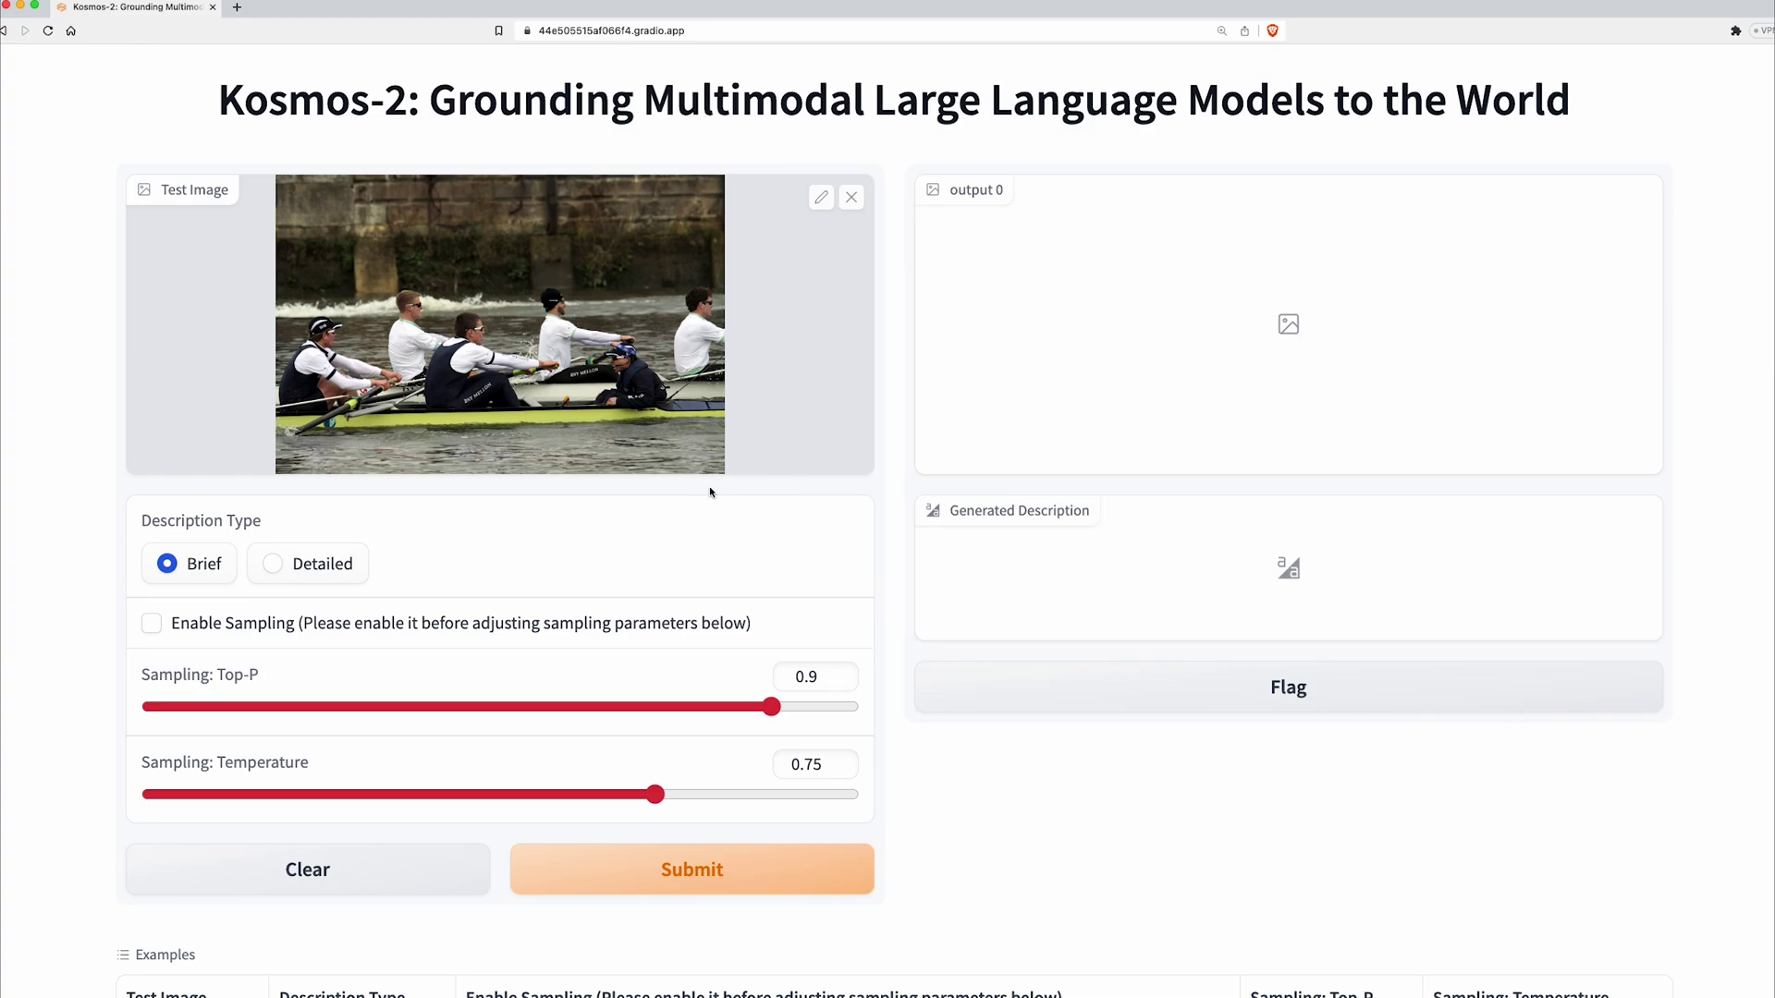
In the Kosmos-2 Gradio demo, generate a detailed description of the rowing image and highlight the generated text.
{"action": "left_click", "coordinate": [706, 857]}
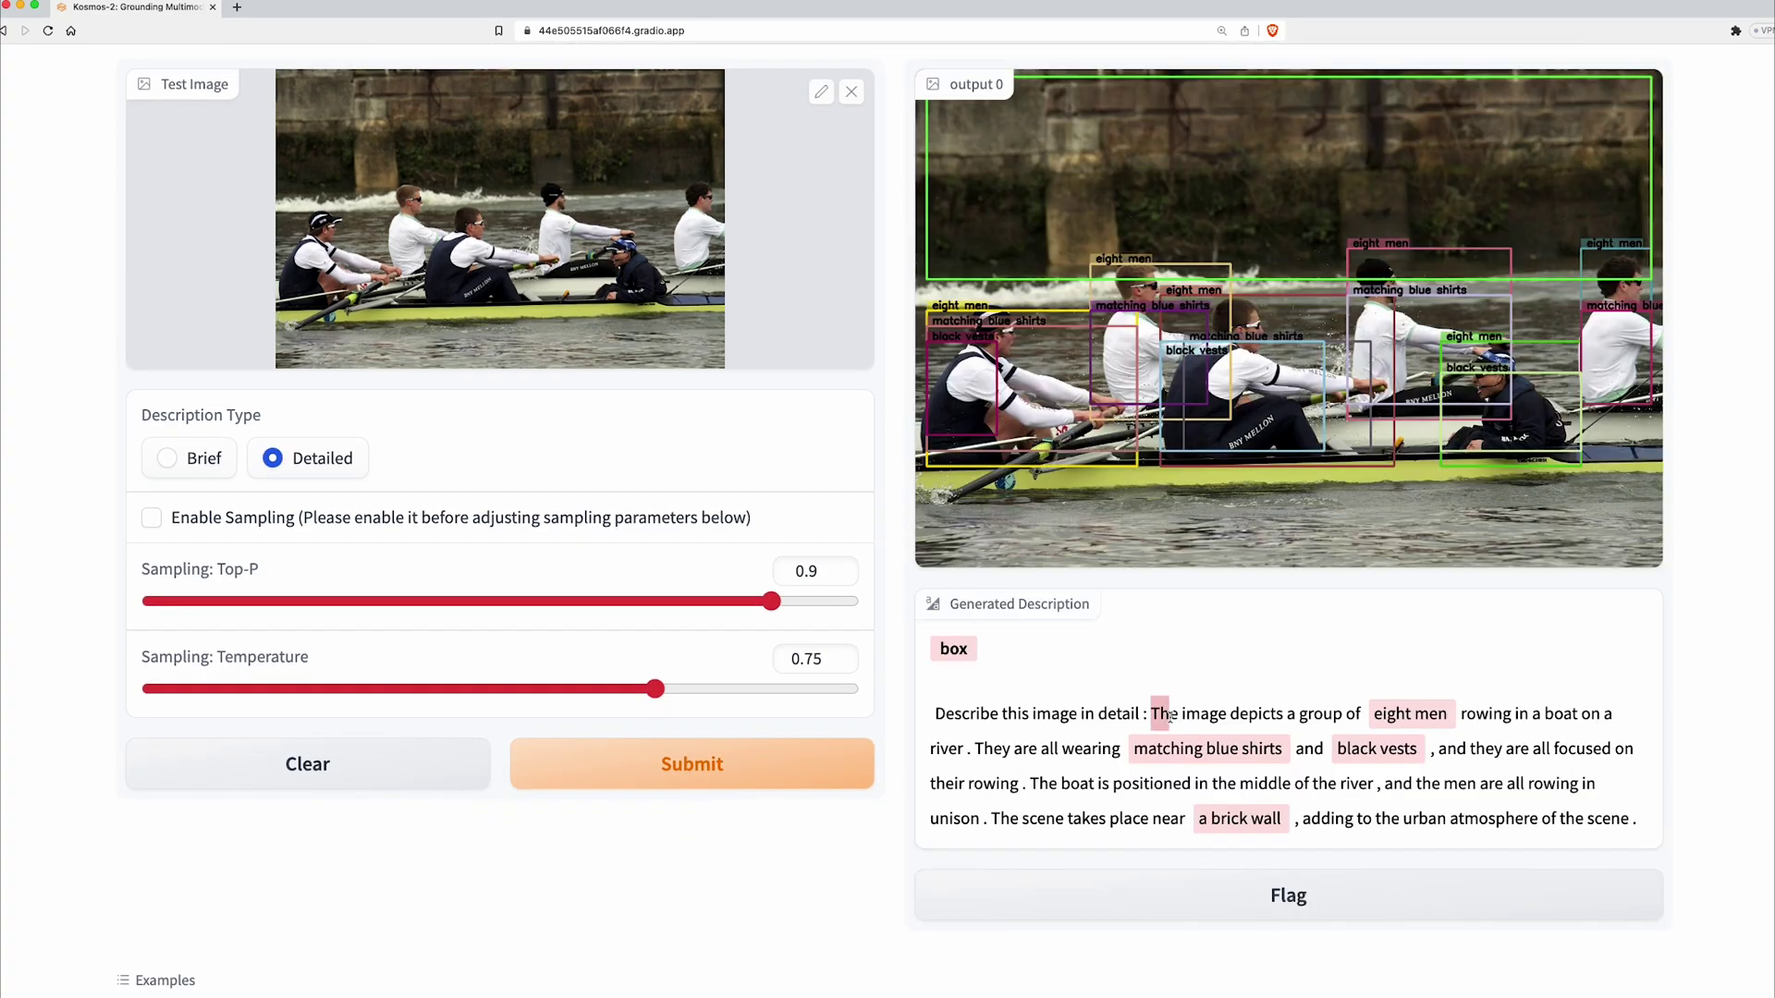
{"action": "left_click_drag", "start_coordinate": [1226, 719], "coordinate": [1627, 828]}
{"action": "left_click", "coordinate": [1498, 764]}
{"action": "left_click_drag", "start_coordinate": [1404, 819], "coordinate": [1642, 816]}
{"action": "left_click", "coordinate": [1257, 403]}
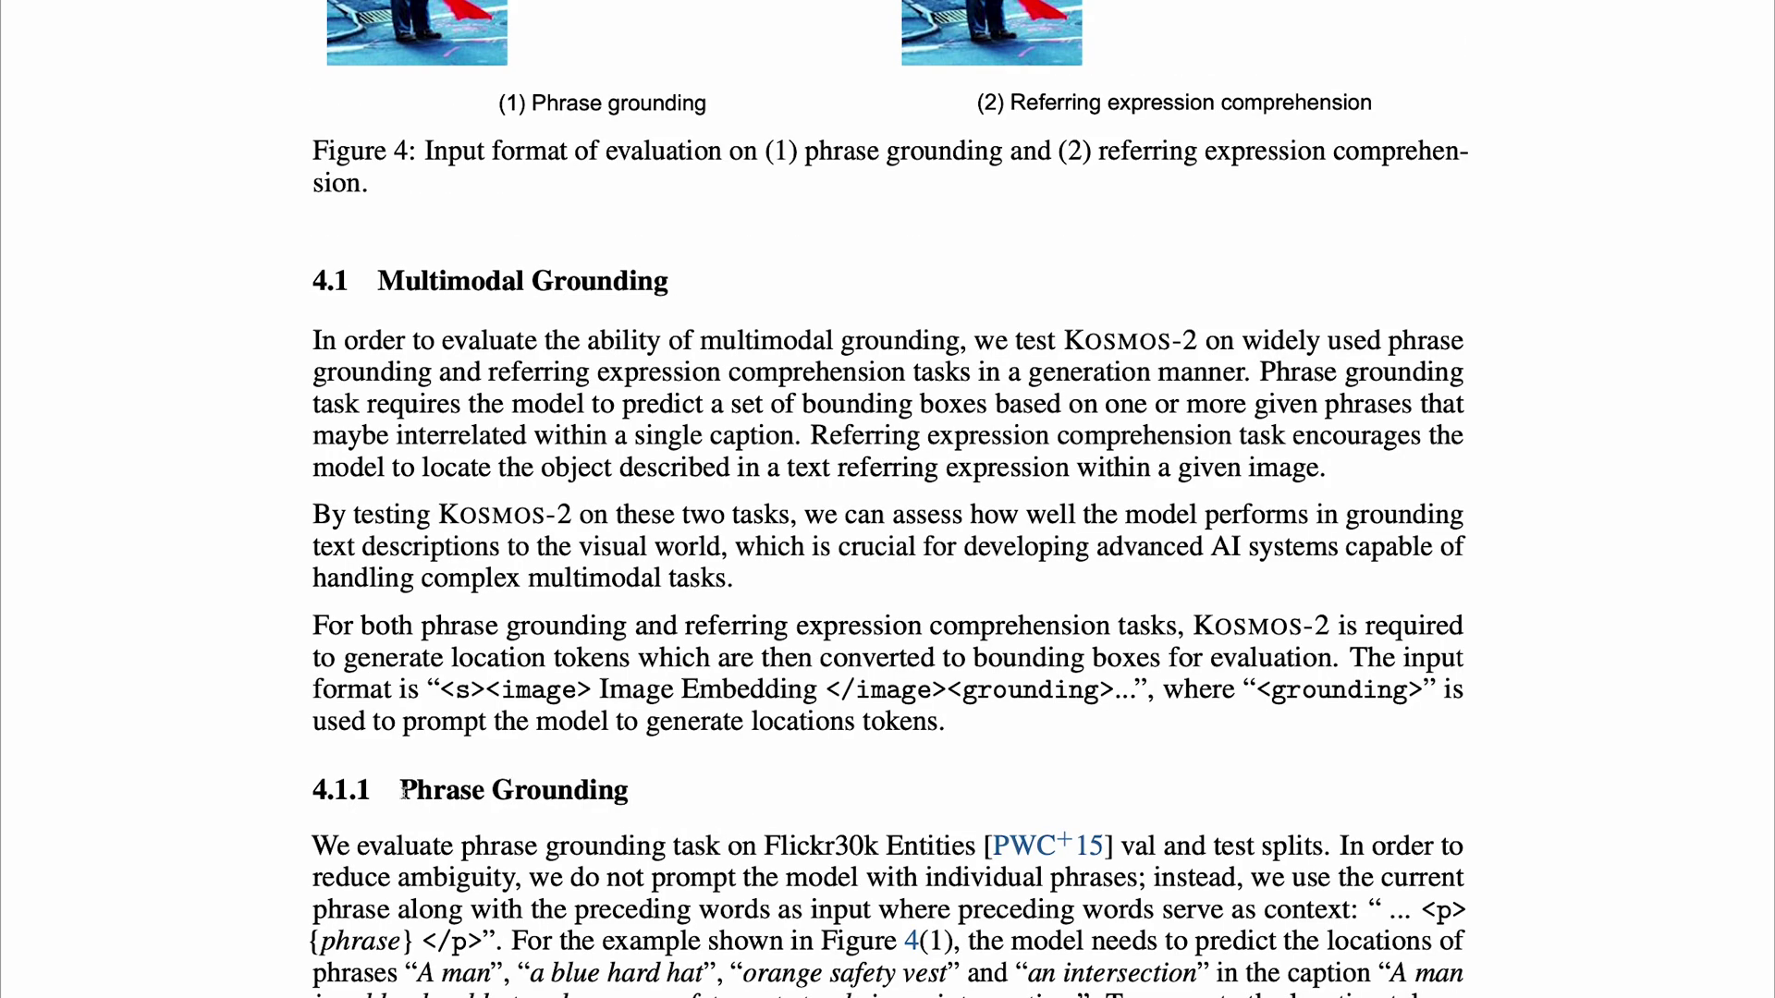
Highlight the Phrase Grounding heading in section 4.1.1 of the paper and examine the evaluation input formats in Figure 4.
{"action": "left_click_drag", "start_coordinate": [400, 793], "coordinate": [599, 808]}
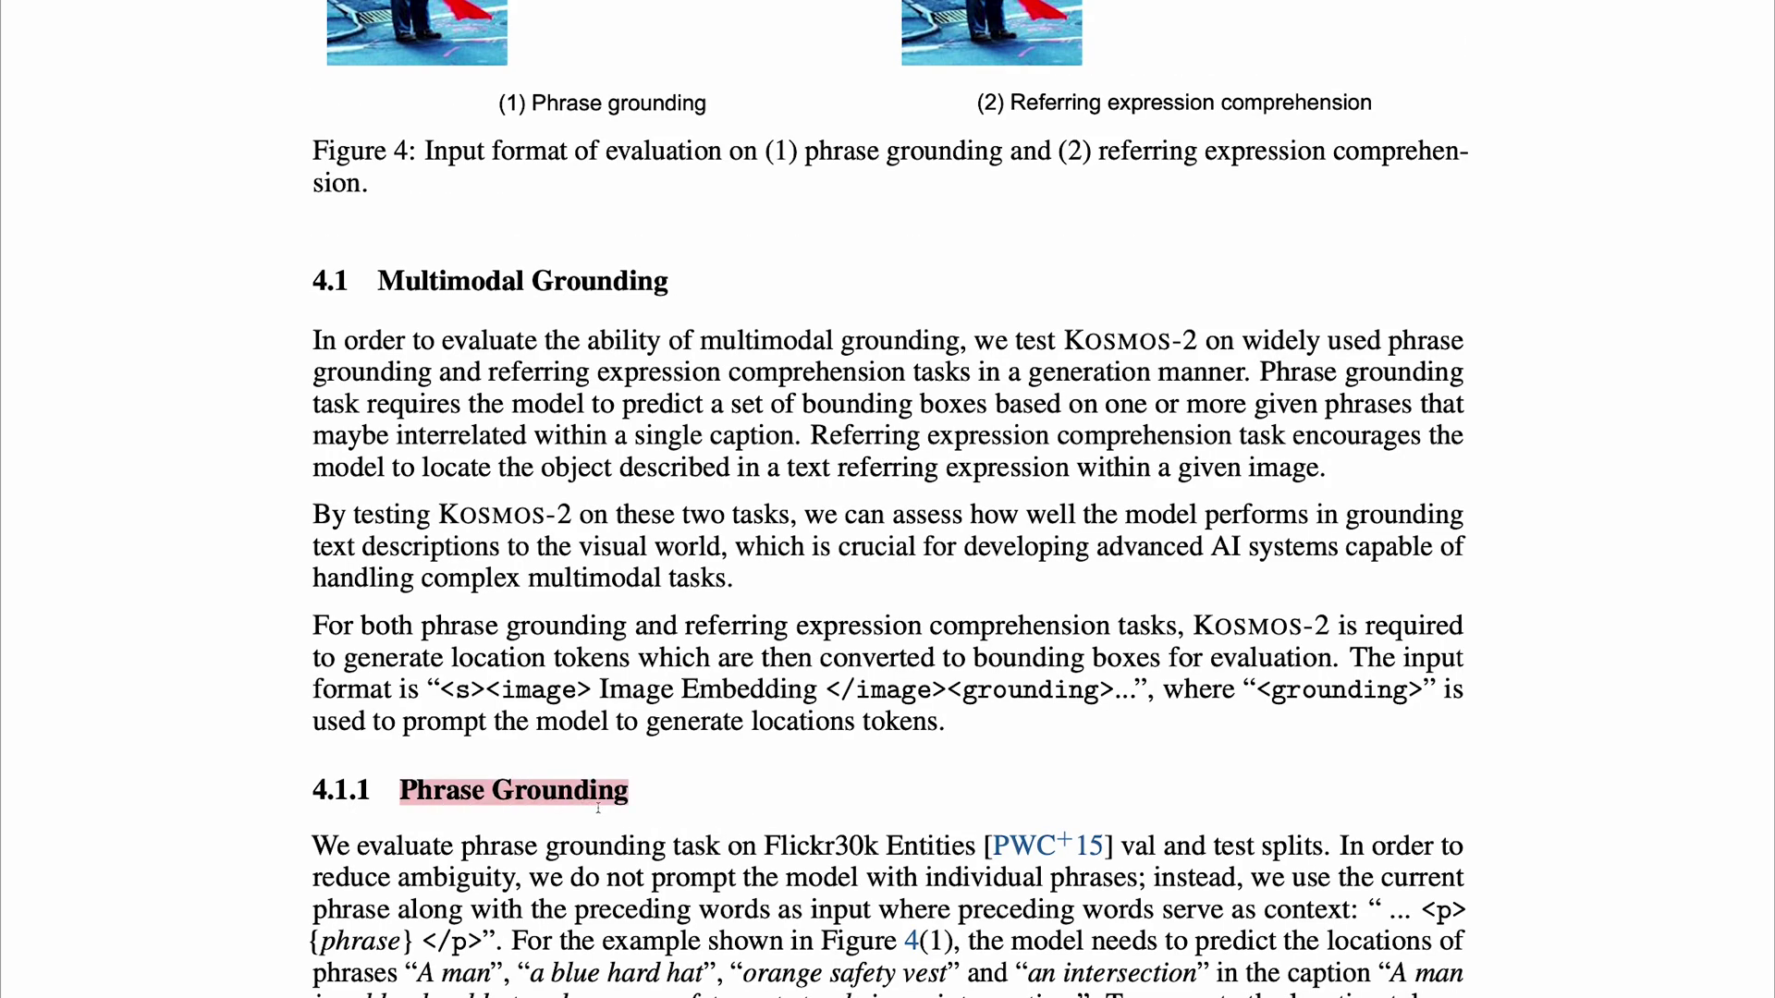
{"action": "scroll", "coordinate": [525, 551], "scroll_direction": "up", "scroll_amount": 5}
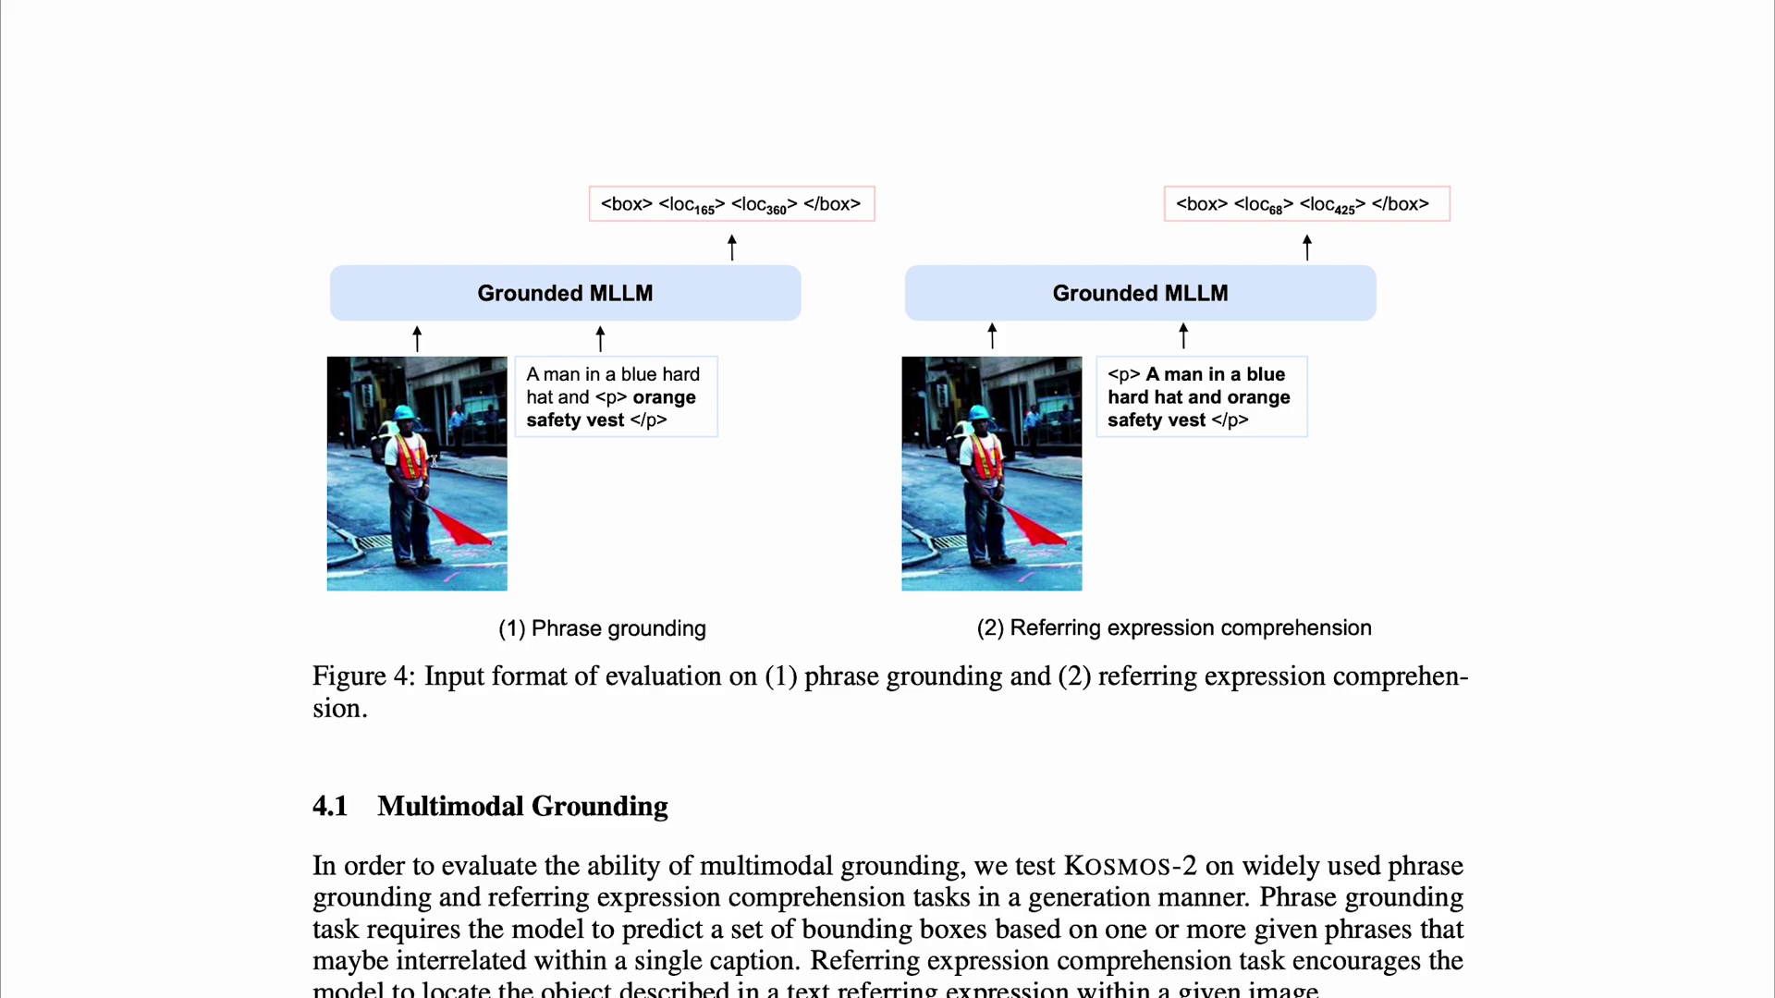